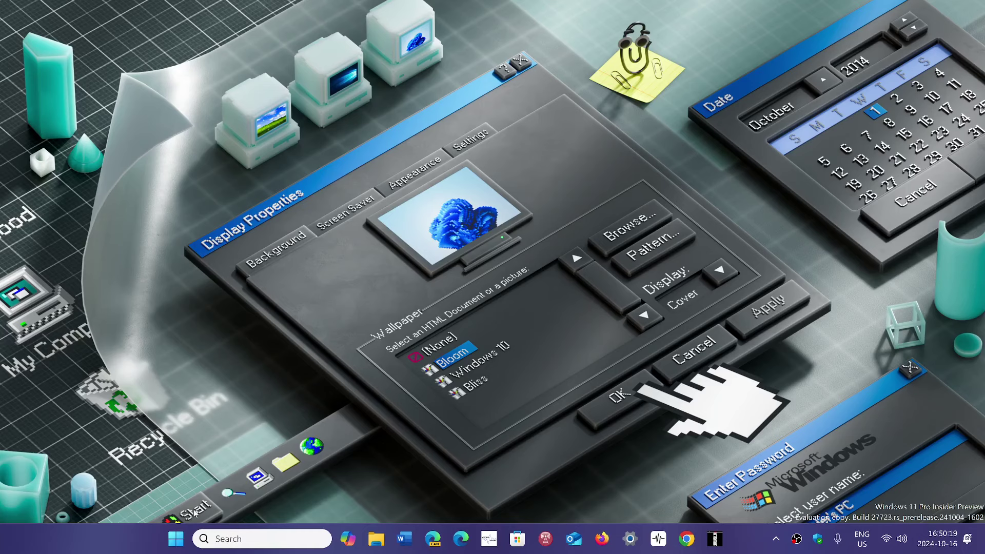
Step: Open Settings from the Start menu and switch to the Apps category
click(177, 538)
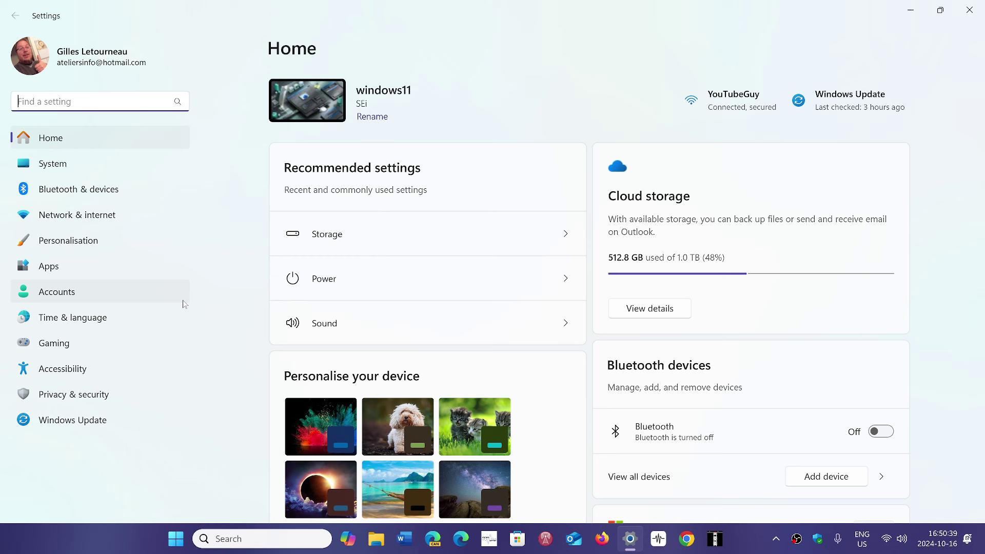
click(86, 272)
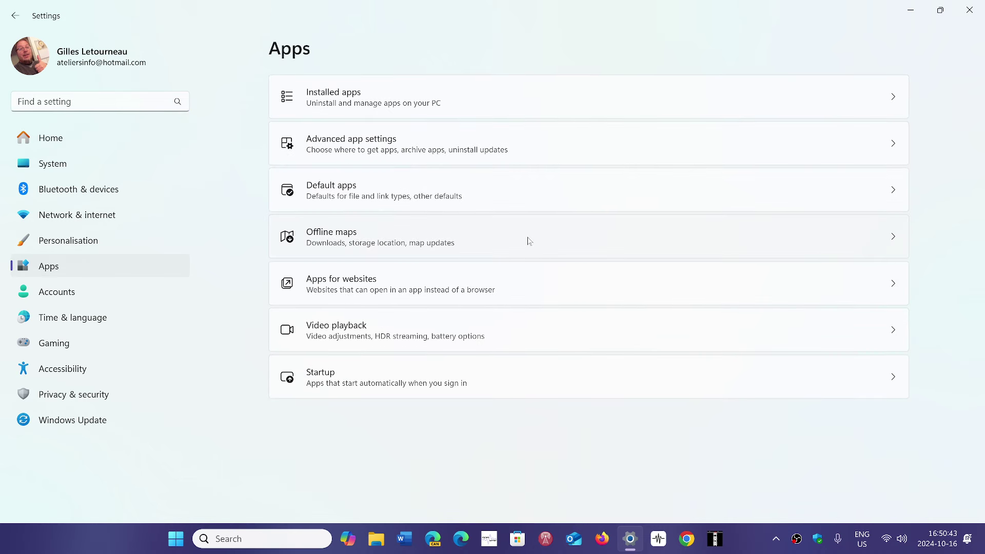
Step: Scroll the Installed apps list down to Photos and open its '...' options menu
click(427, 104)
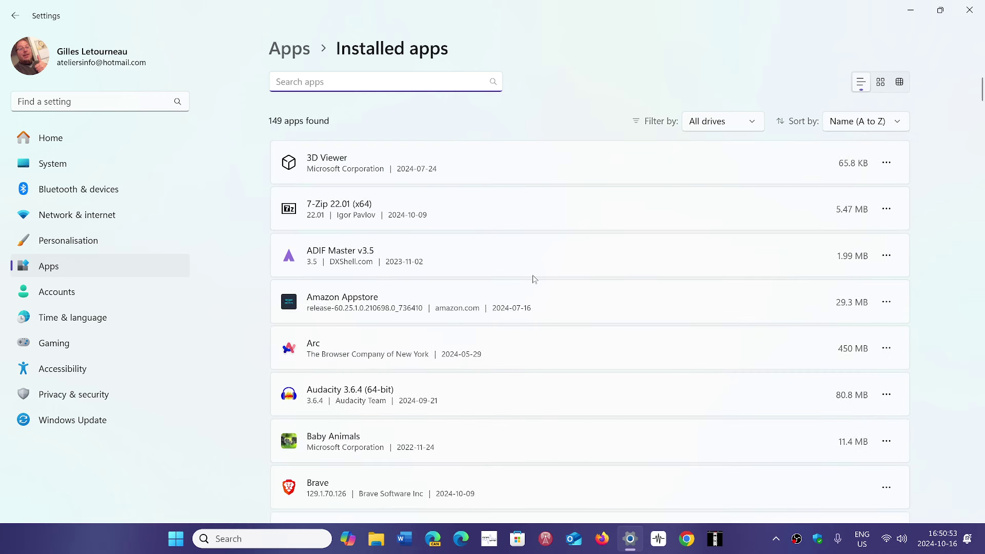
scroll(533, 280, down, 10)
scroll(534, 279, down, 10)
scroll(533, 283, down, 10)
scroll(533, 285, down, 10)
scroll(534, 285, down, 5)
scroll(534, 285, down, 8)
scroll(534, 285, down, 2)
scroll(534, 285, down, 8)
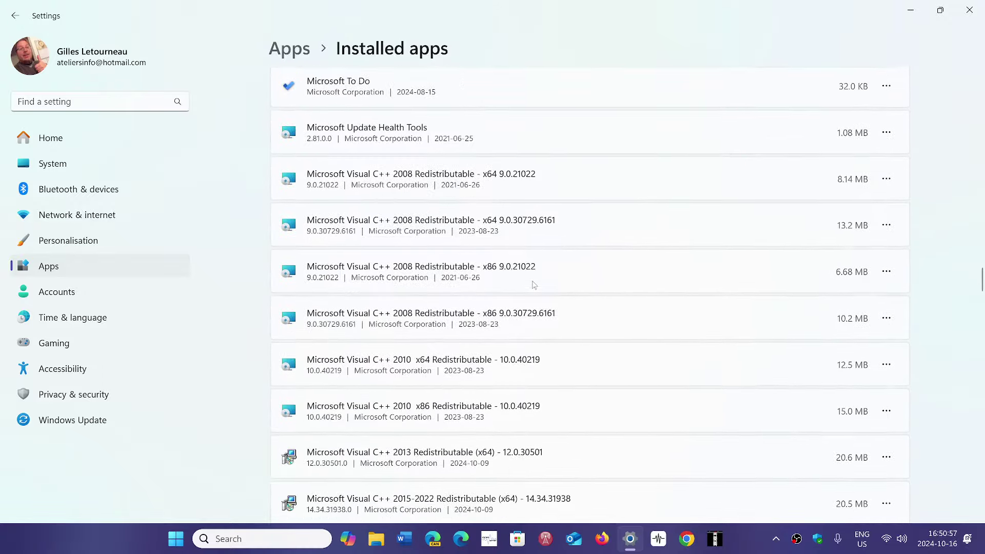
scroll(533, 285, down, 2)
scroll(534, 284, down, 8)
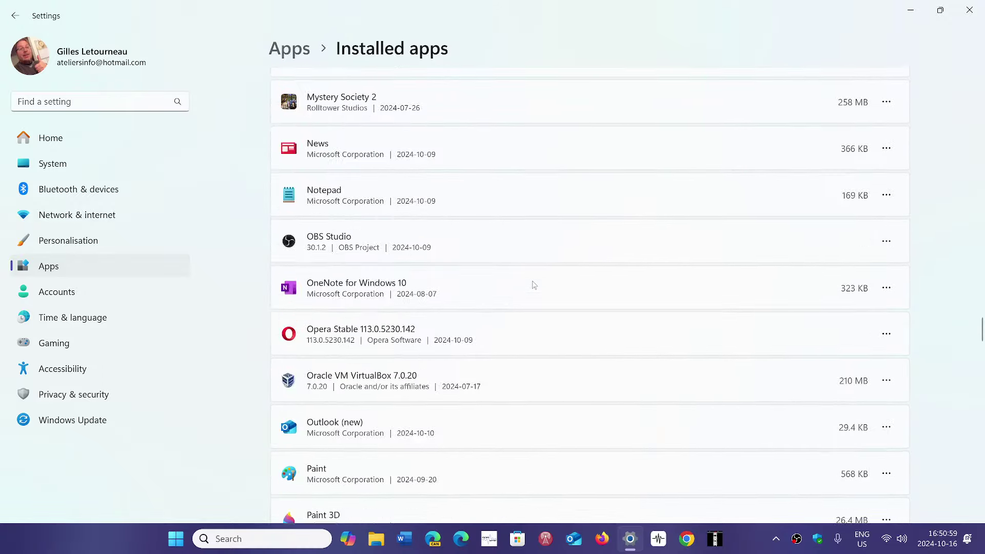
scroll(491, 351, up, 6)
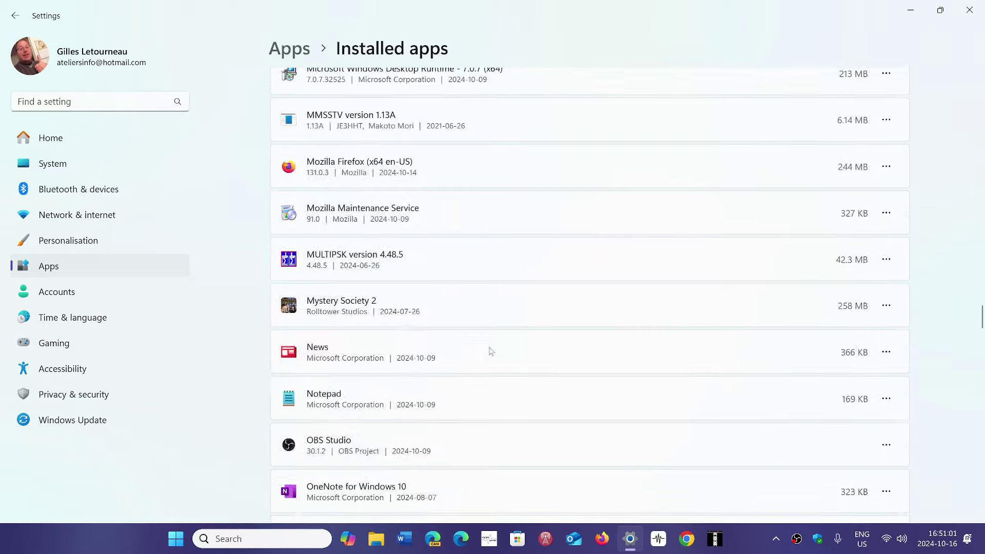
scroll(491, 351, up, 6)
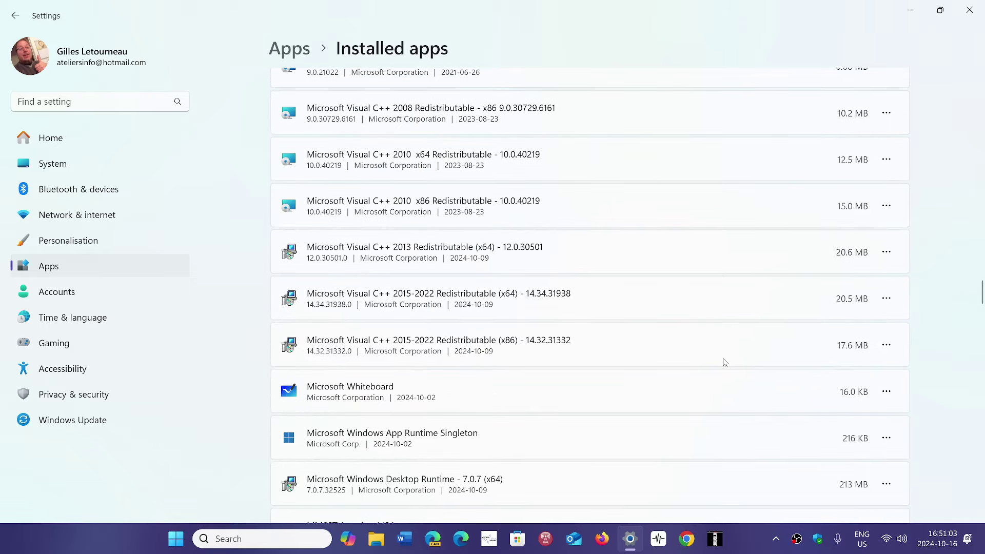
scroll(725, 363, down, 10)
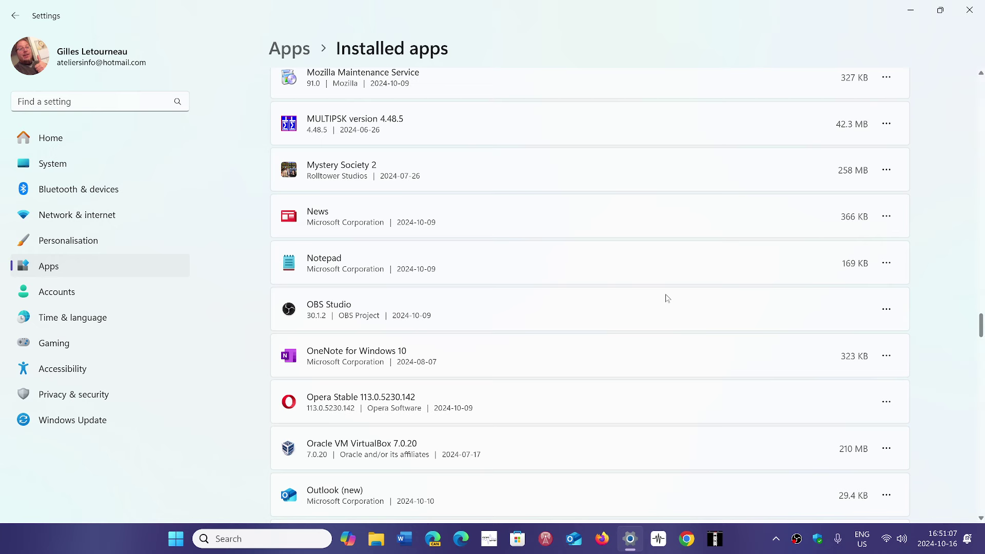
scroll(667, 298, down, 10)
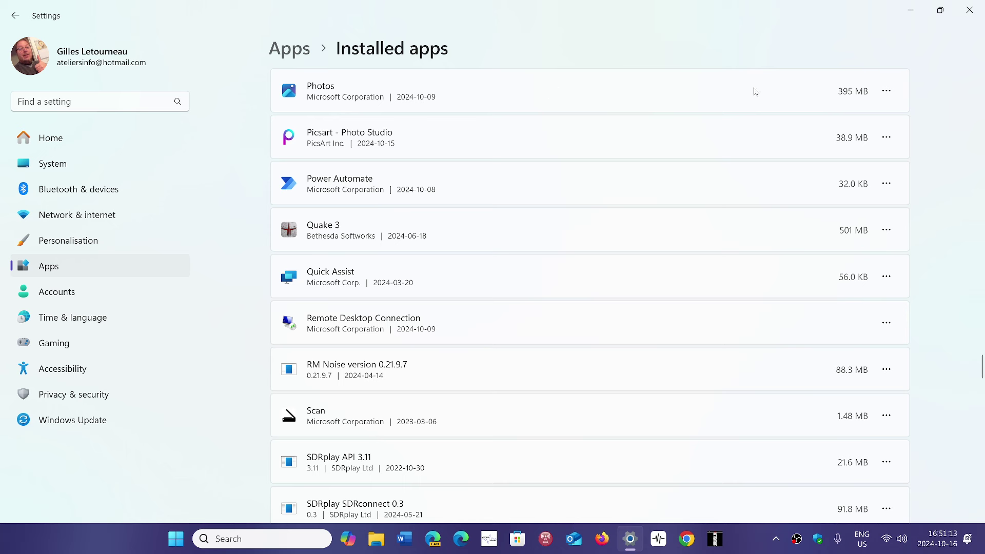
click(894, 98)
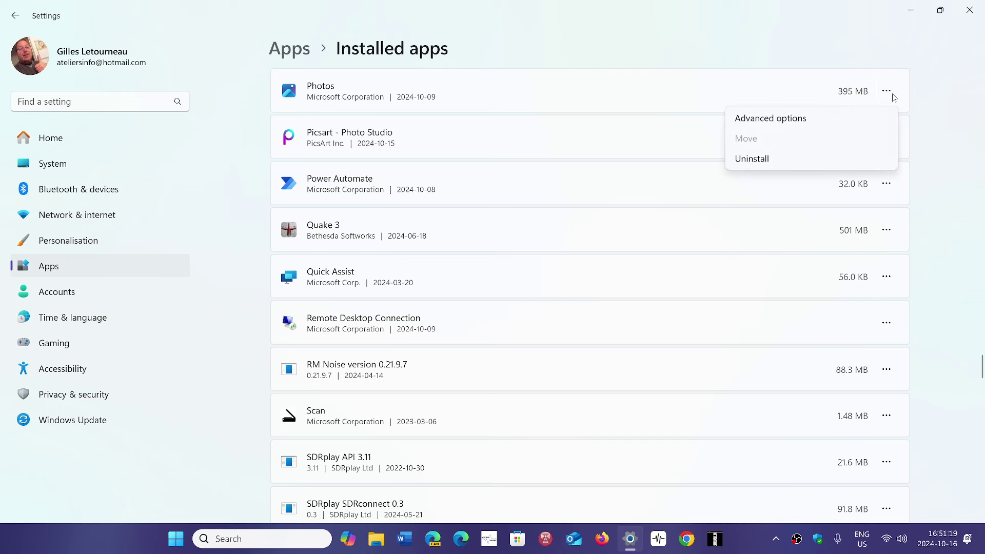
Step: Choose Advanced options for Photos and scroll to its Terminate, Reset and Uninstall sections
click(785, 122)
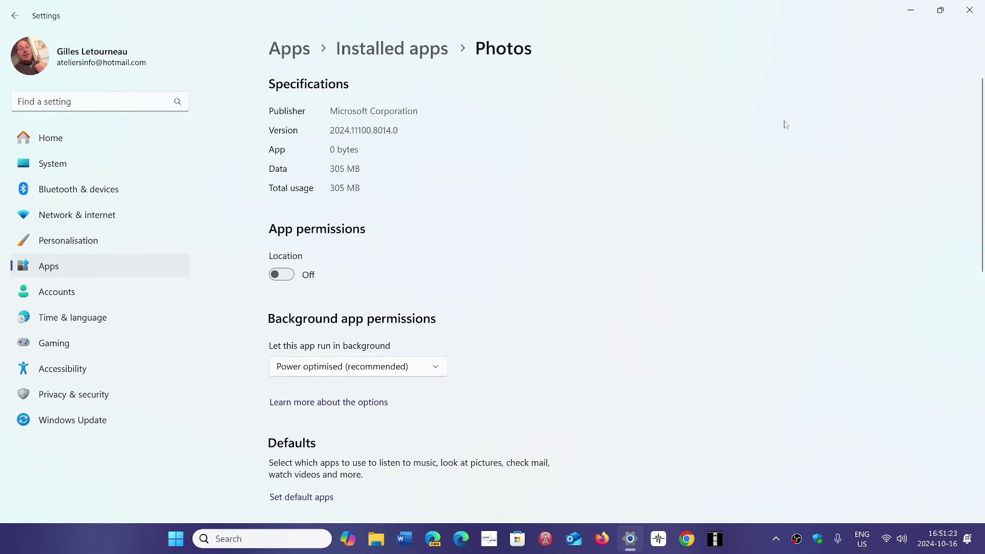
scroll(657, 215, down, 4)
scroll(656, 215, down, 4)
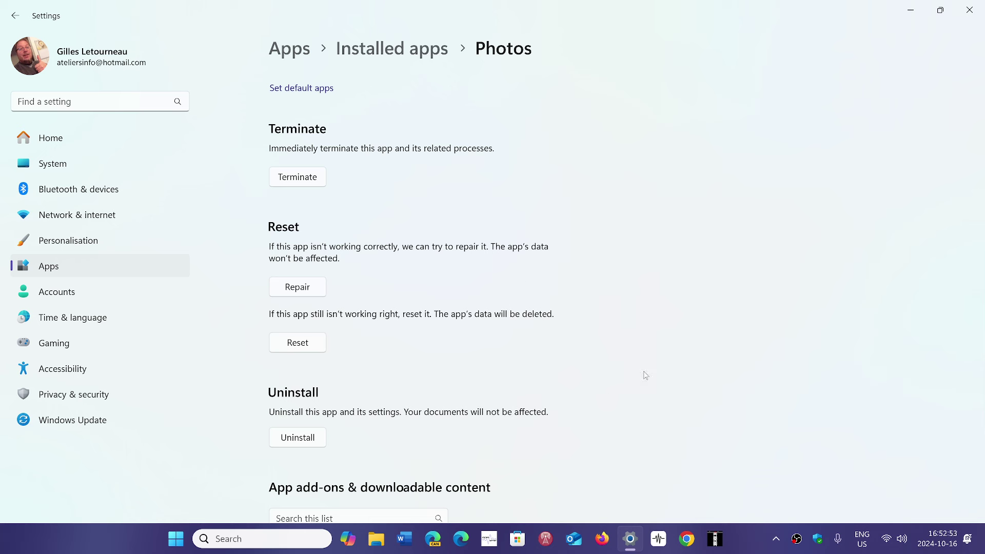
Step: Return to the Installed apps list and scroll down to Feedback Hub
click(391, 52)
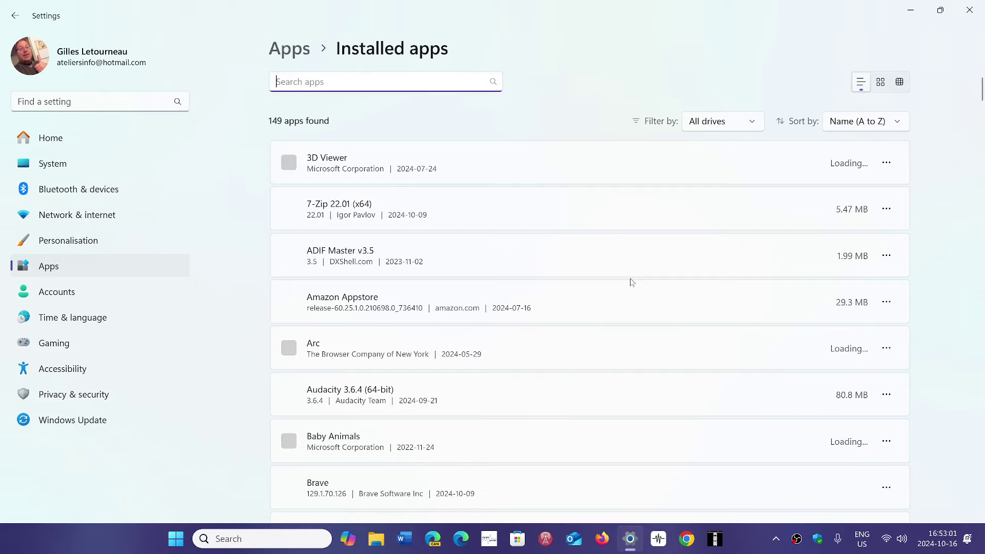
scroll(590, 294, down, 5)
scroll(589, 293, down, 5)
scroll(590, 293, down, 6)
scroll(591, 292, down, 6)
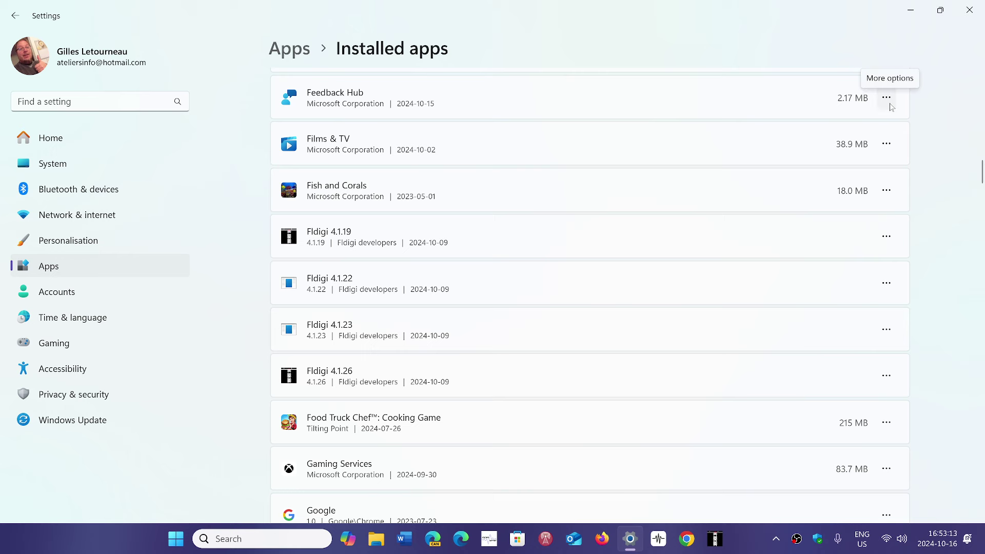
Step: Show Feedback Hub's advanced options, scrolled to its Terminate, Repair and Reset sections
click(891, 104)
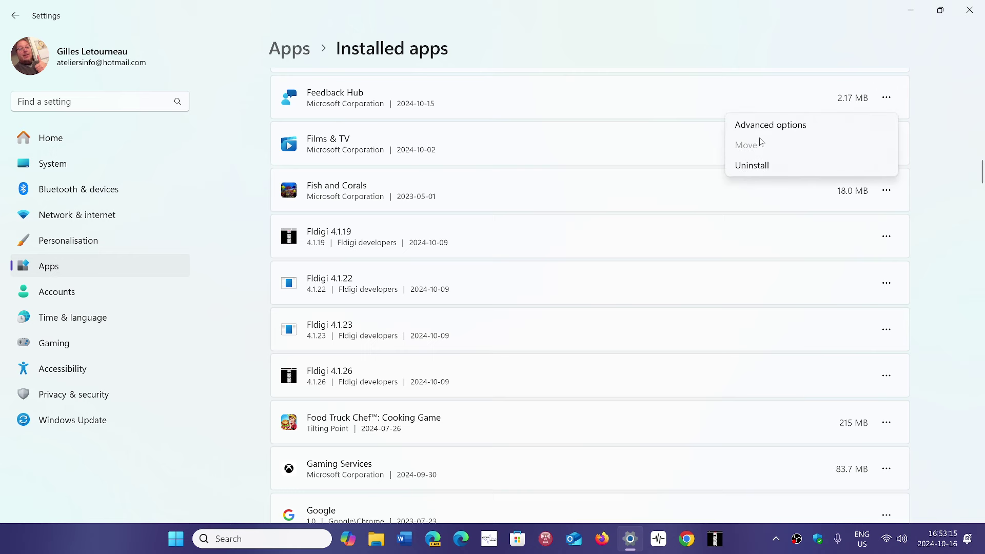
click(769, 133)
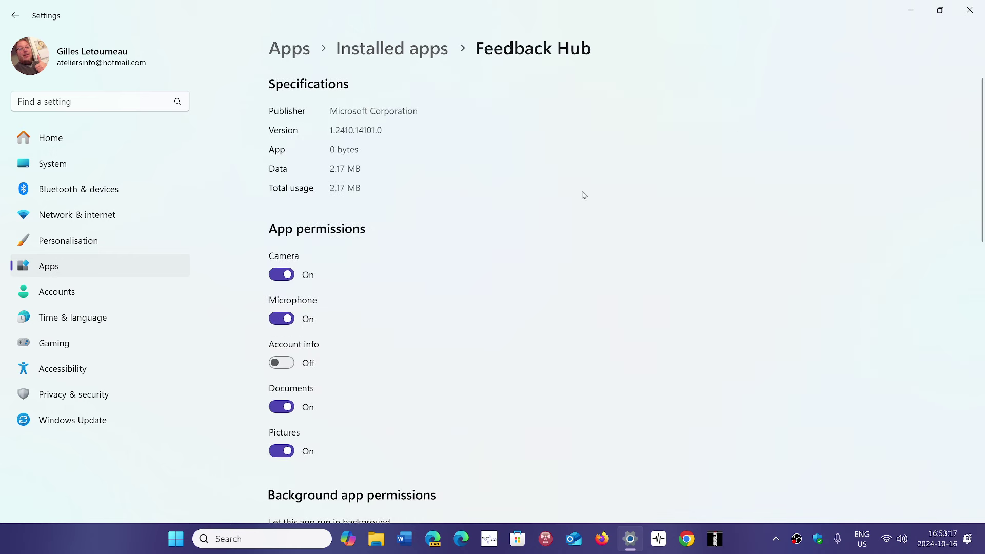
scroll(564, 220, down, 3)
scroll(564, 219, down, 5)
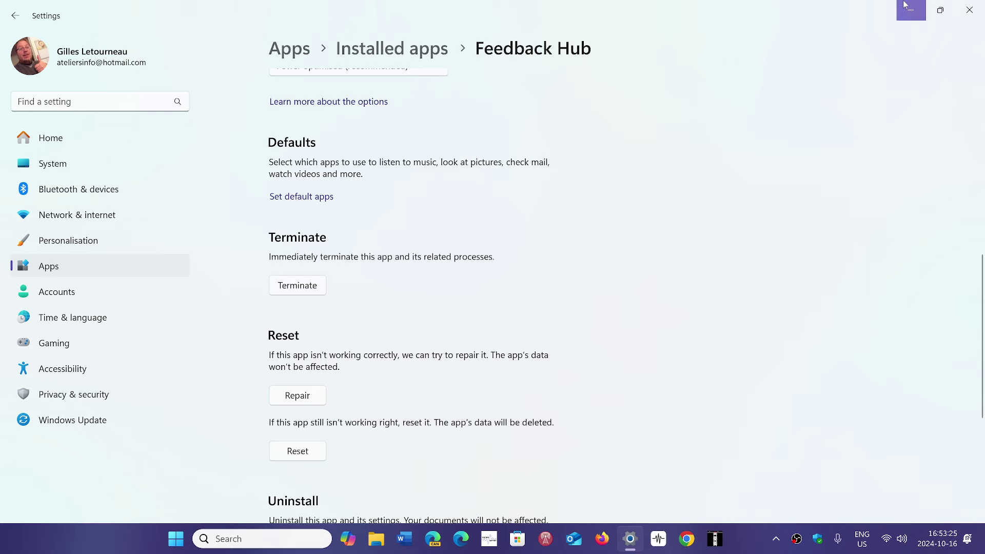
Step: Close the Settings window to return to the desktop
click(978, 7)
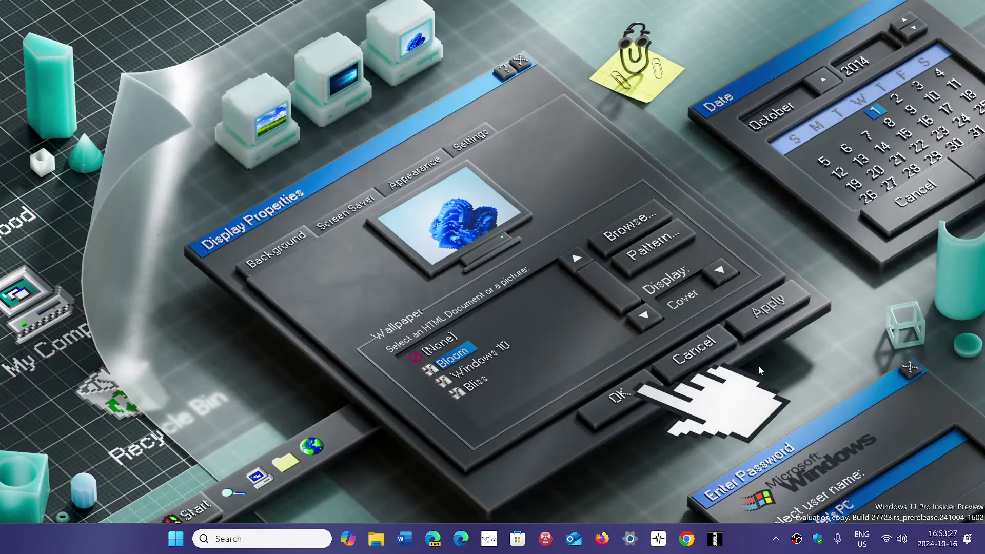